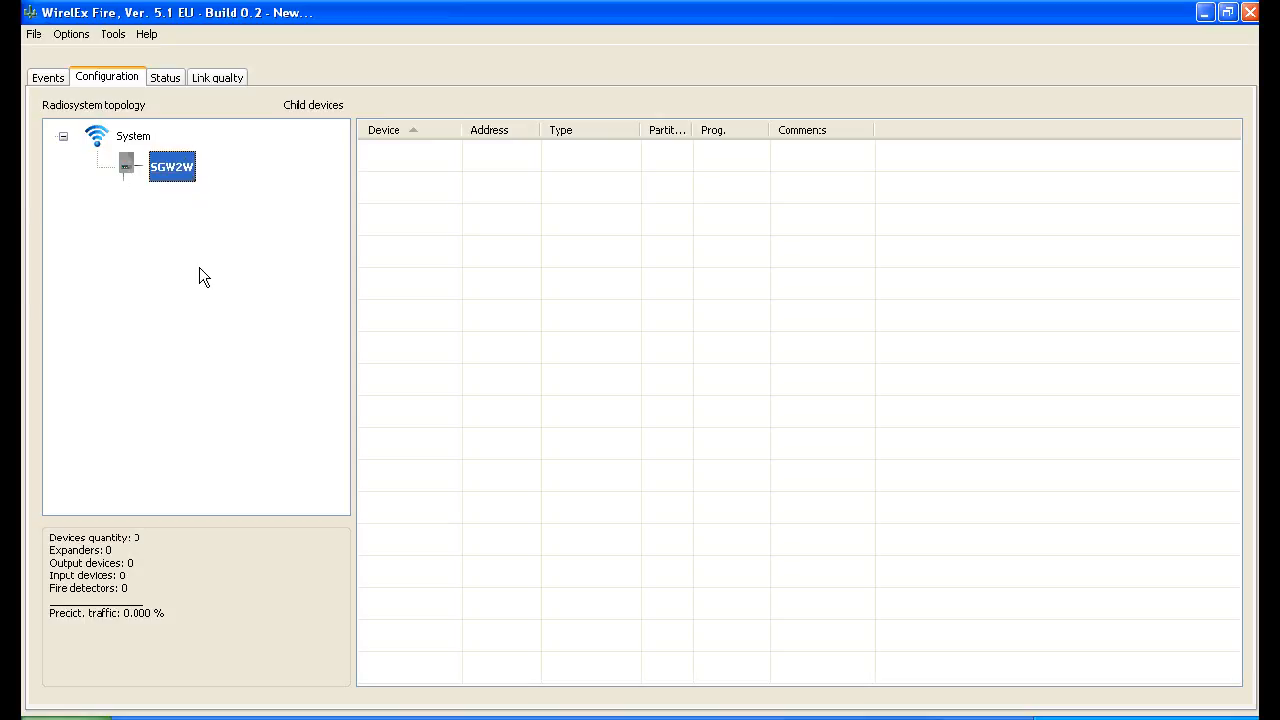
Add one SG100 optical detector as a child device of the SGW2W, keeping its default properties
right_click(160, 160)
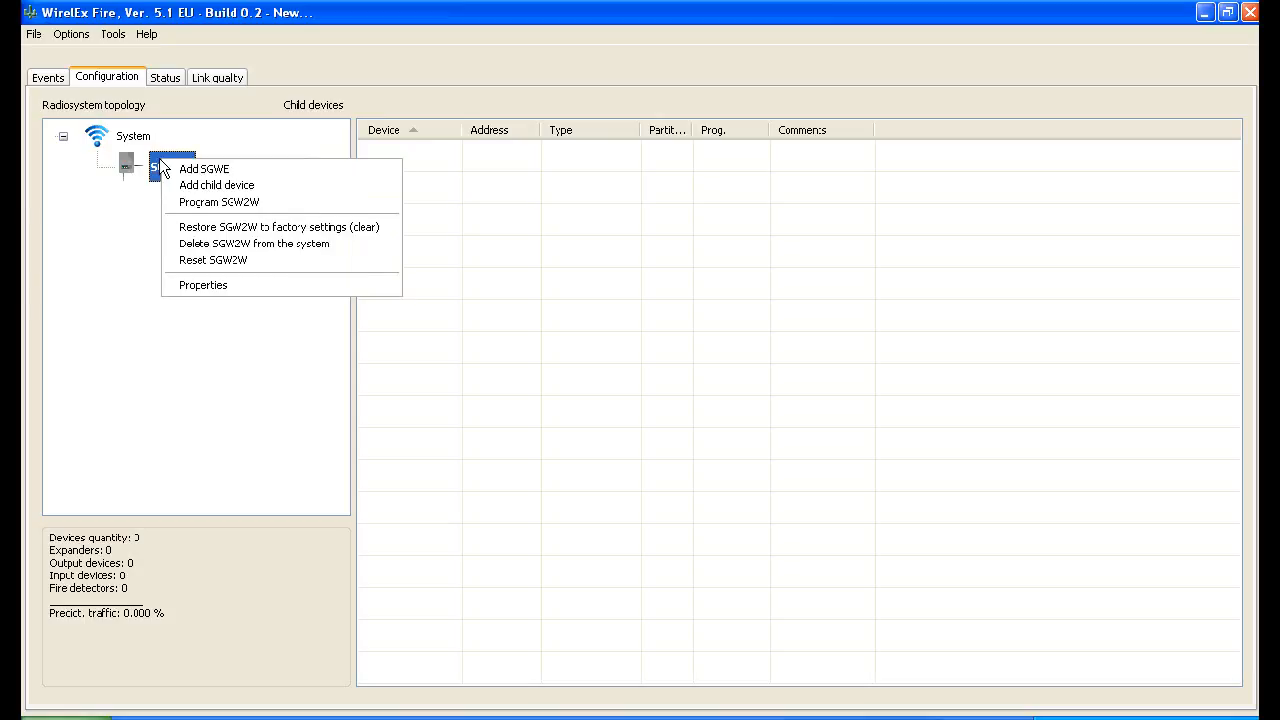
click(229, 184)
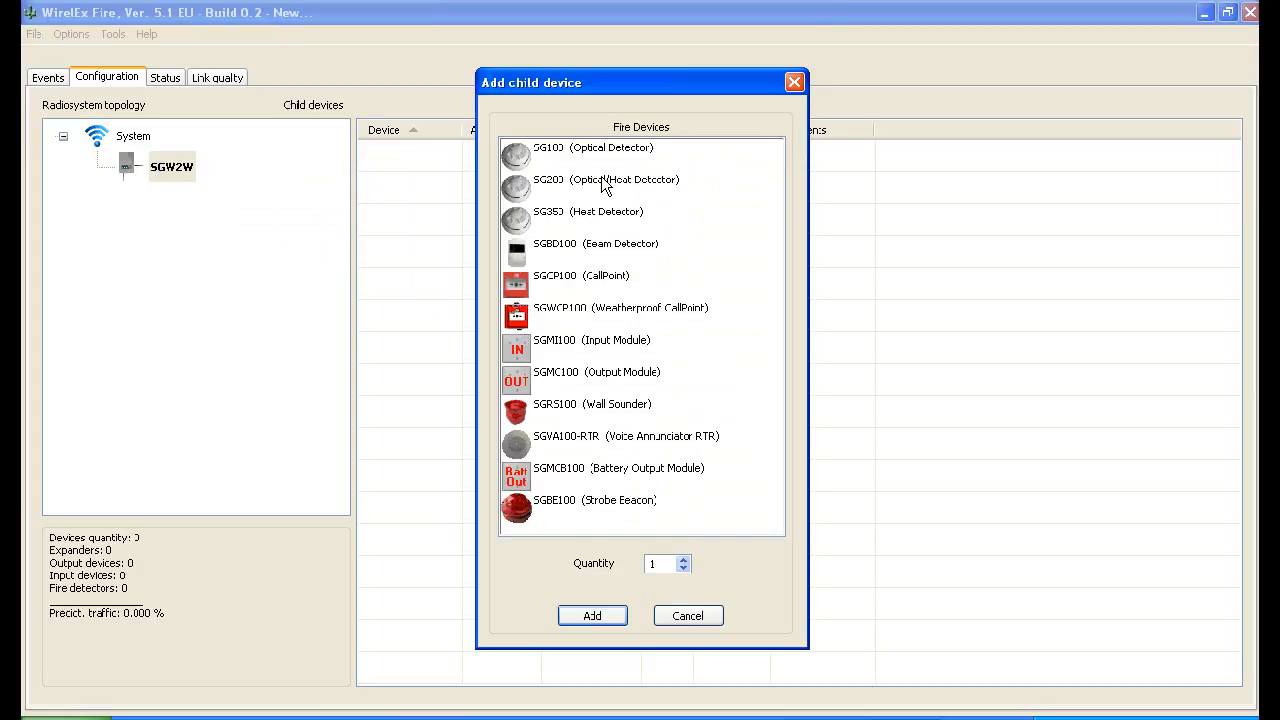
click(539, 153)
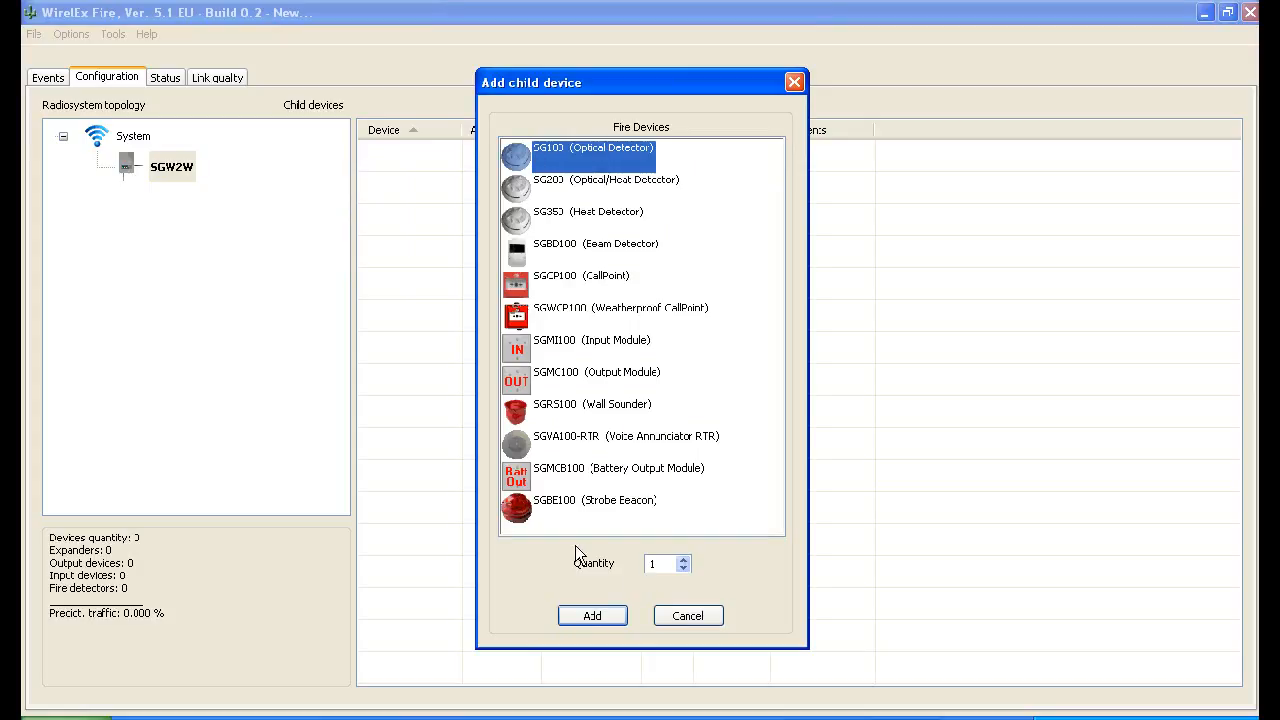
click(599, 614)
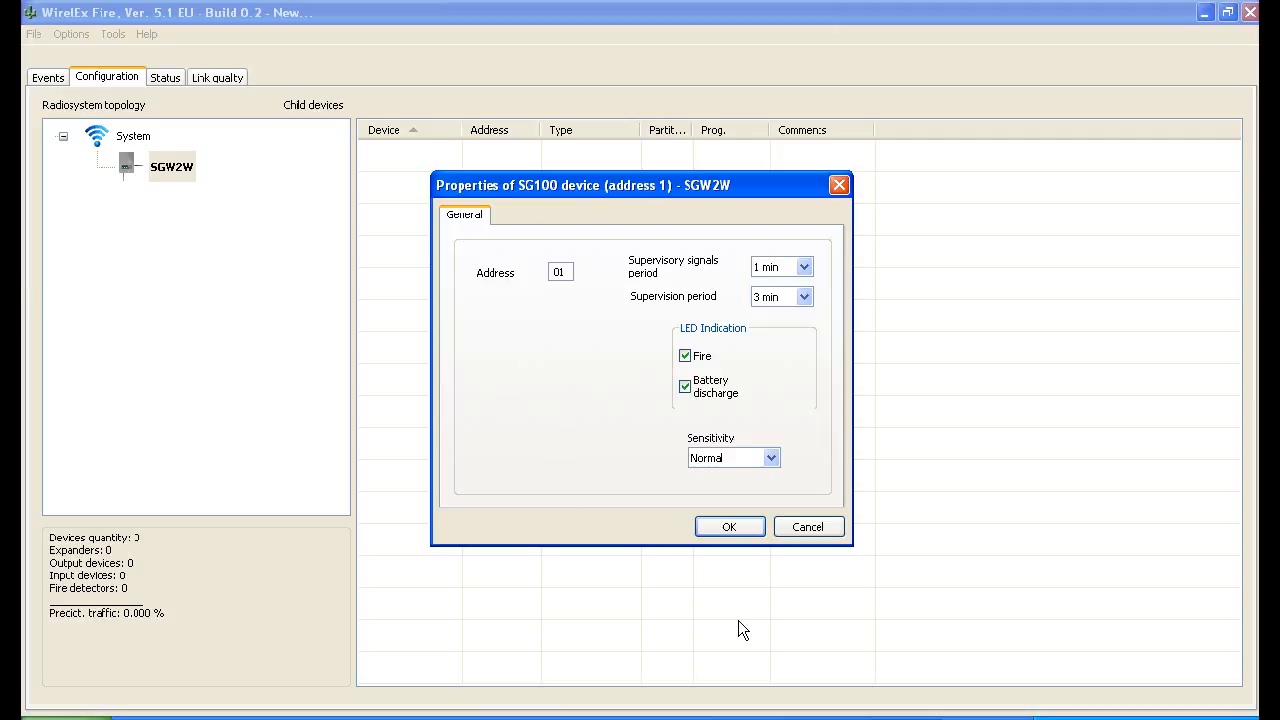
click(730, 527)
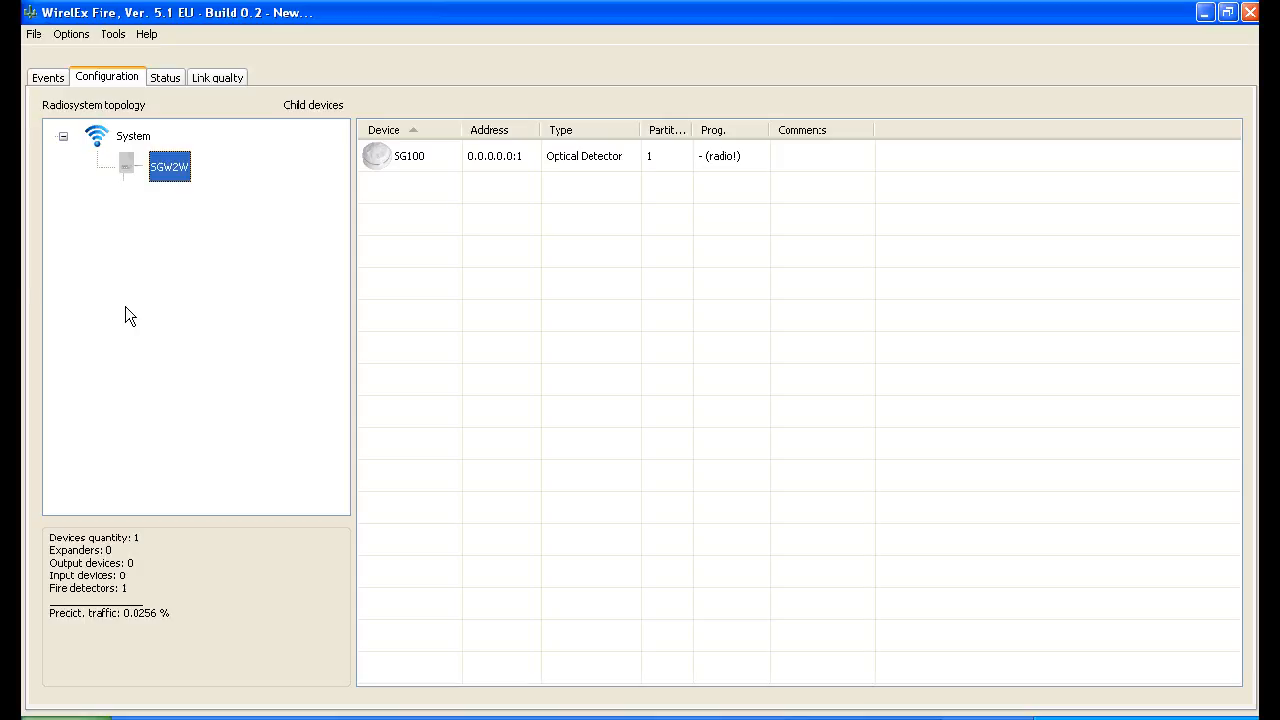
Add an SGWE expander under the SGW2W, keeping its default supervision and power supply control settings
right_click(165, 165)
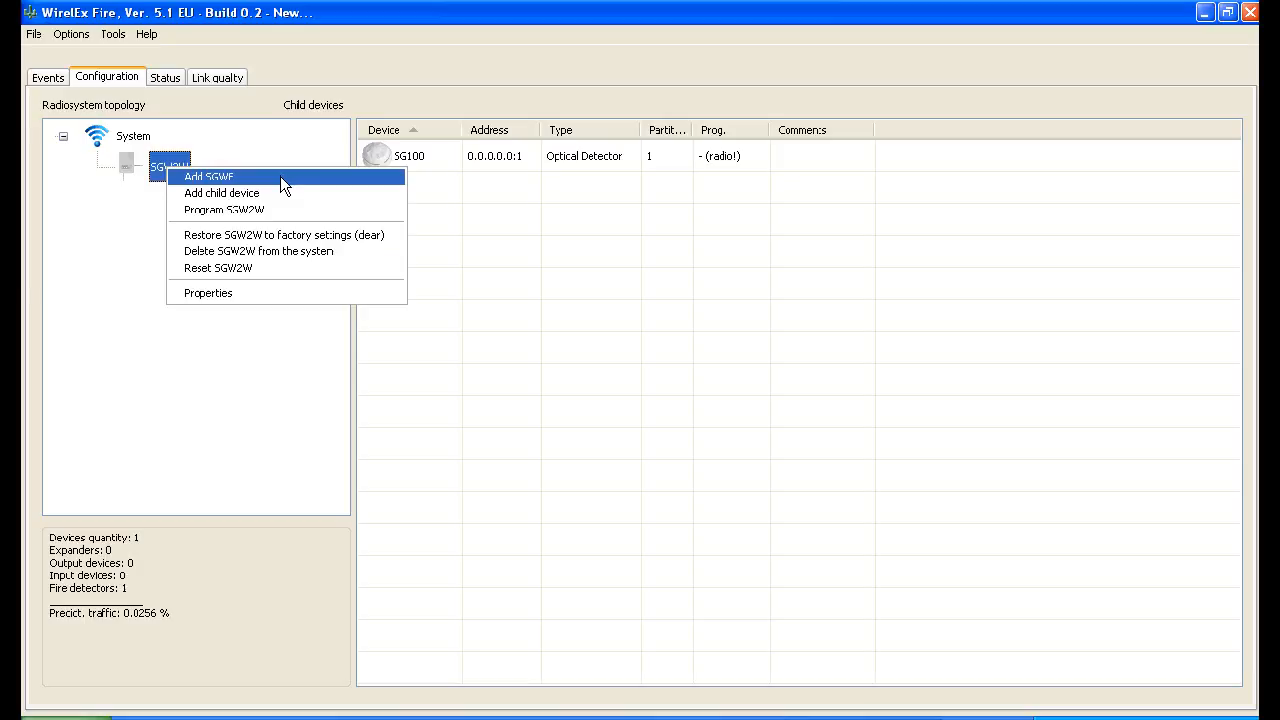
click(237, 175)
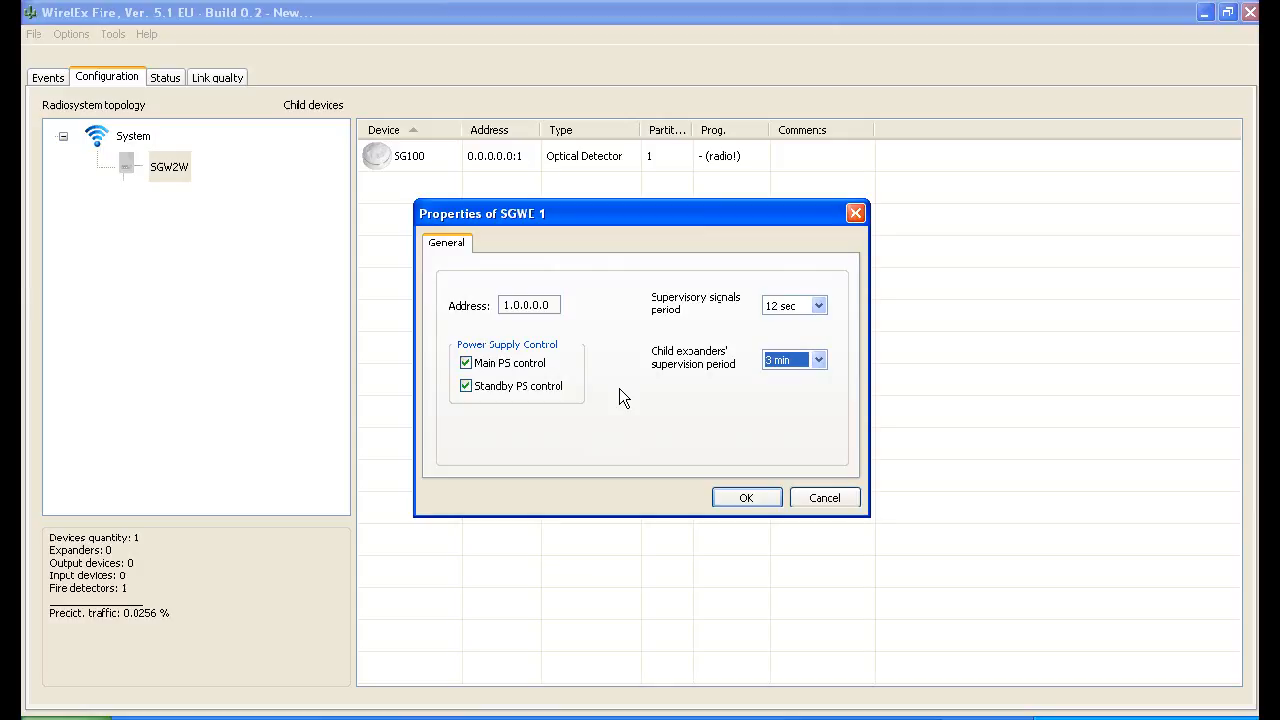
click(741, 502)
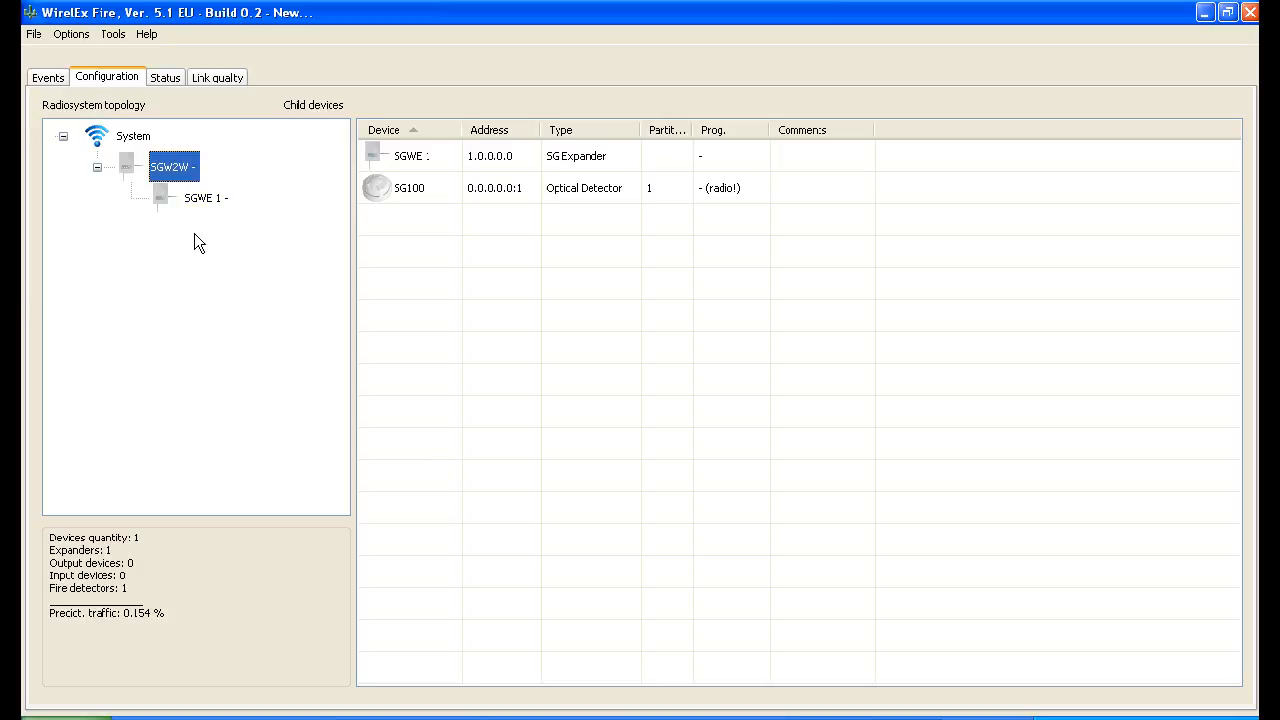
Add one SGCP100 call point as a child device of SGWE 1, keeping its default properties
click(201, 199)
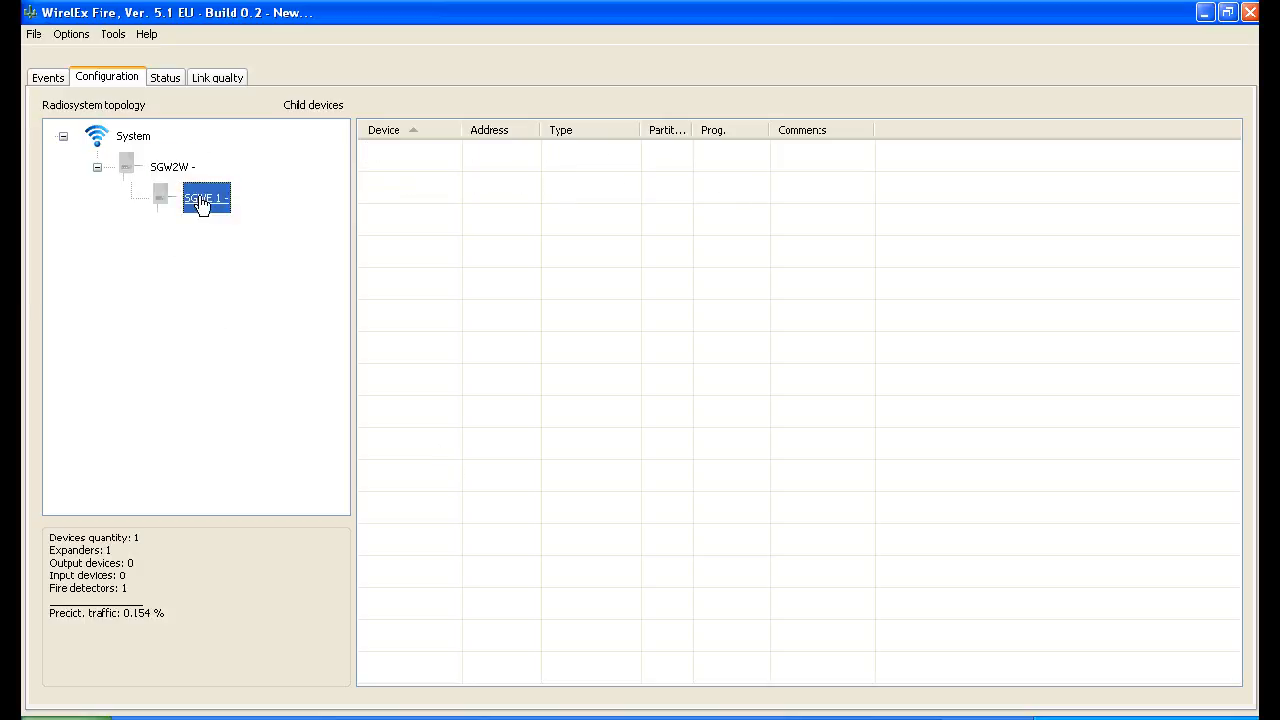
right_click(201, 199)
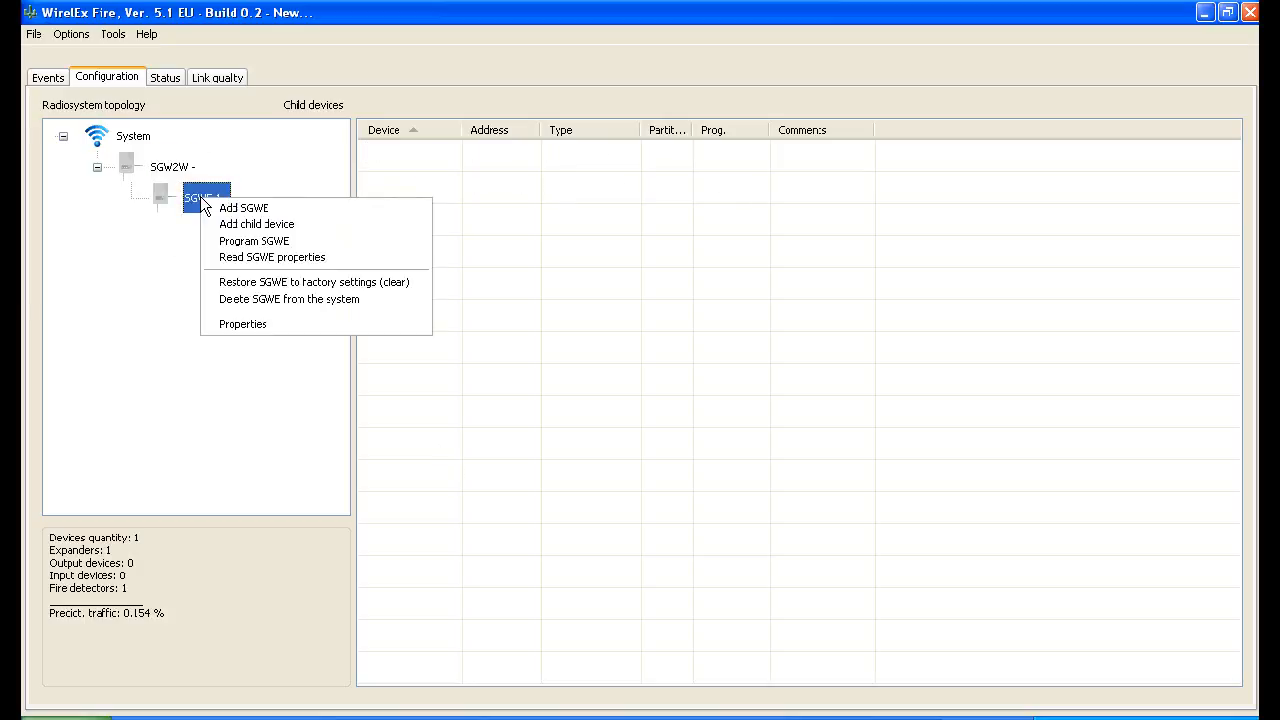
click(283, 225)
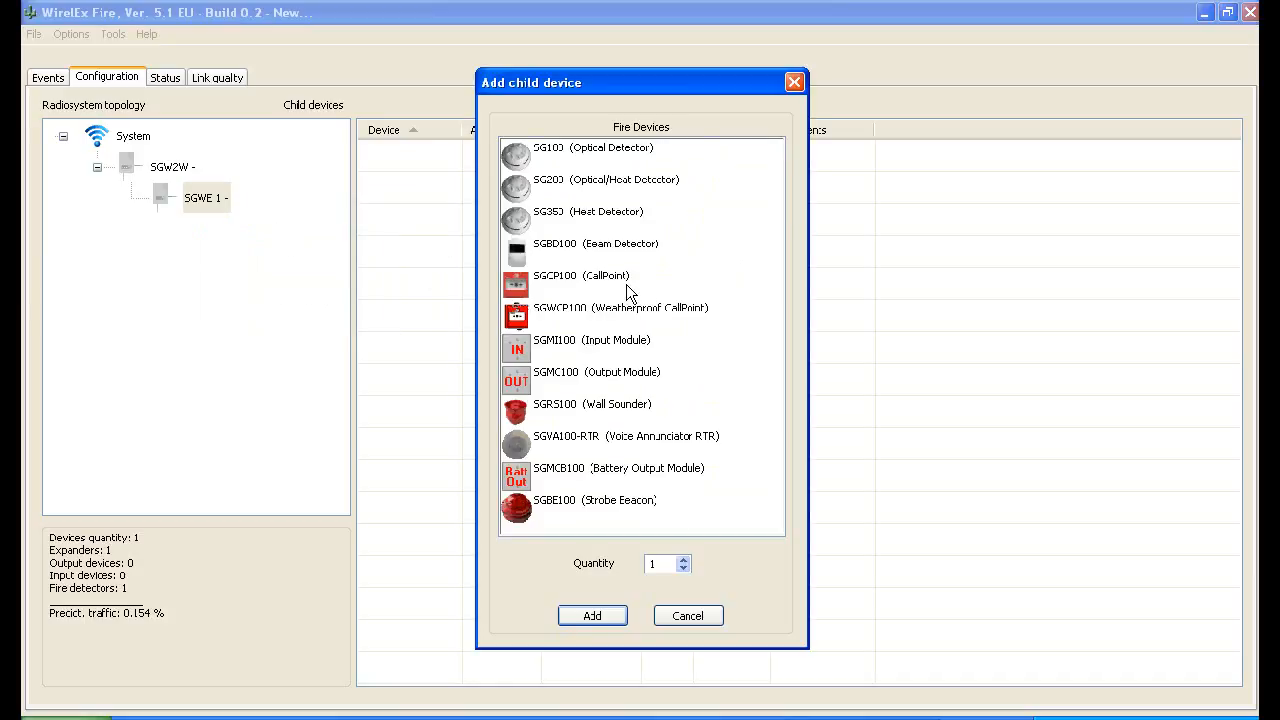
click(610, 280)
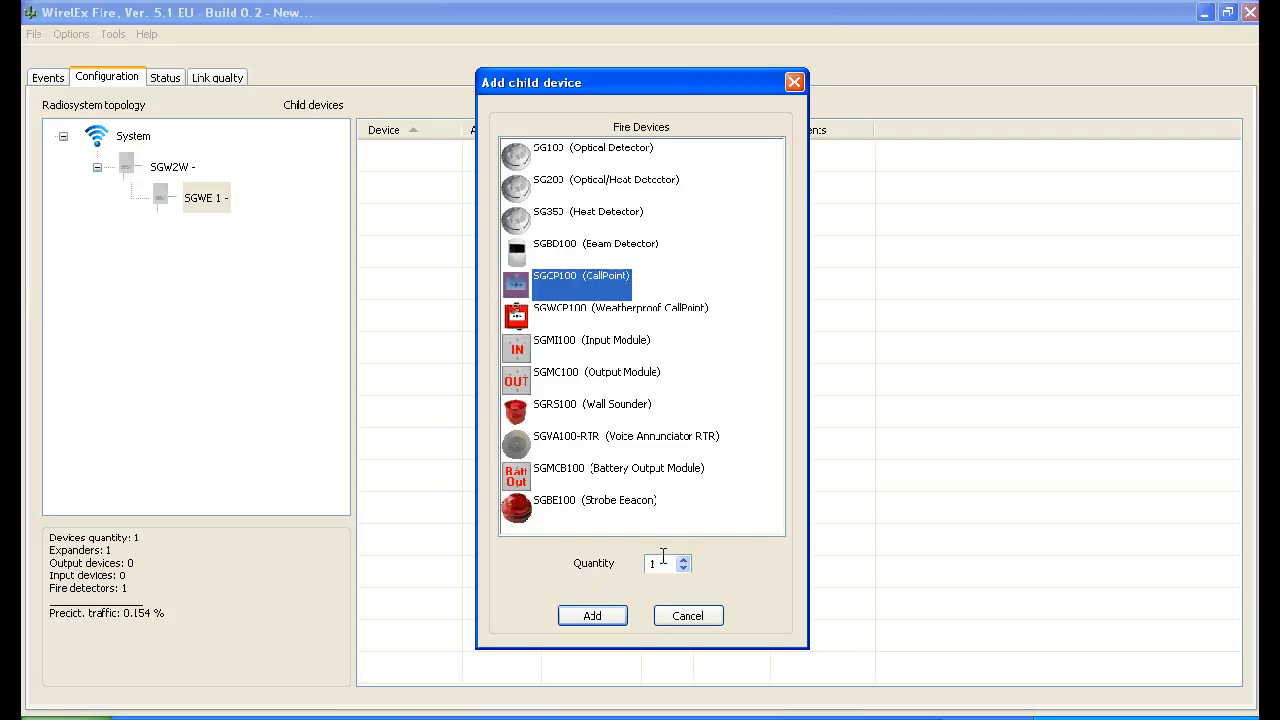
click(584, 616)
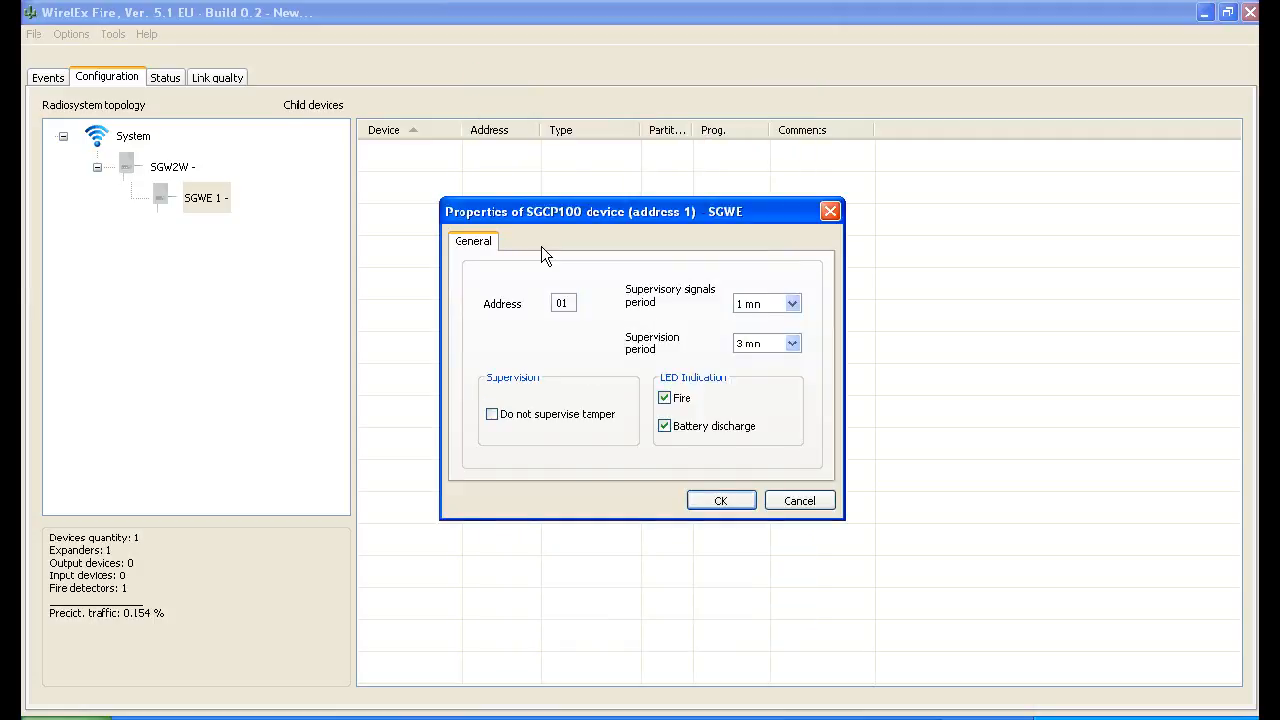
click(722, 501)
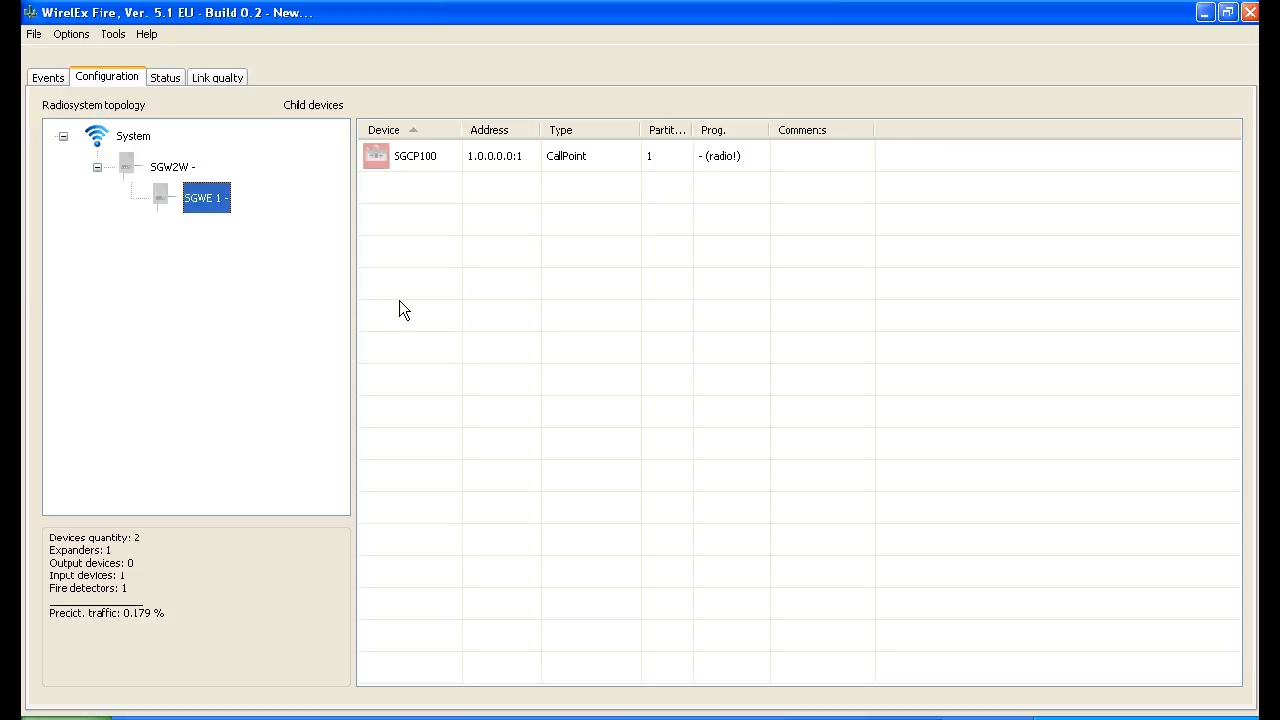
Program the SGW2W with the newly configured topology
right_click(170, 167)
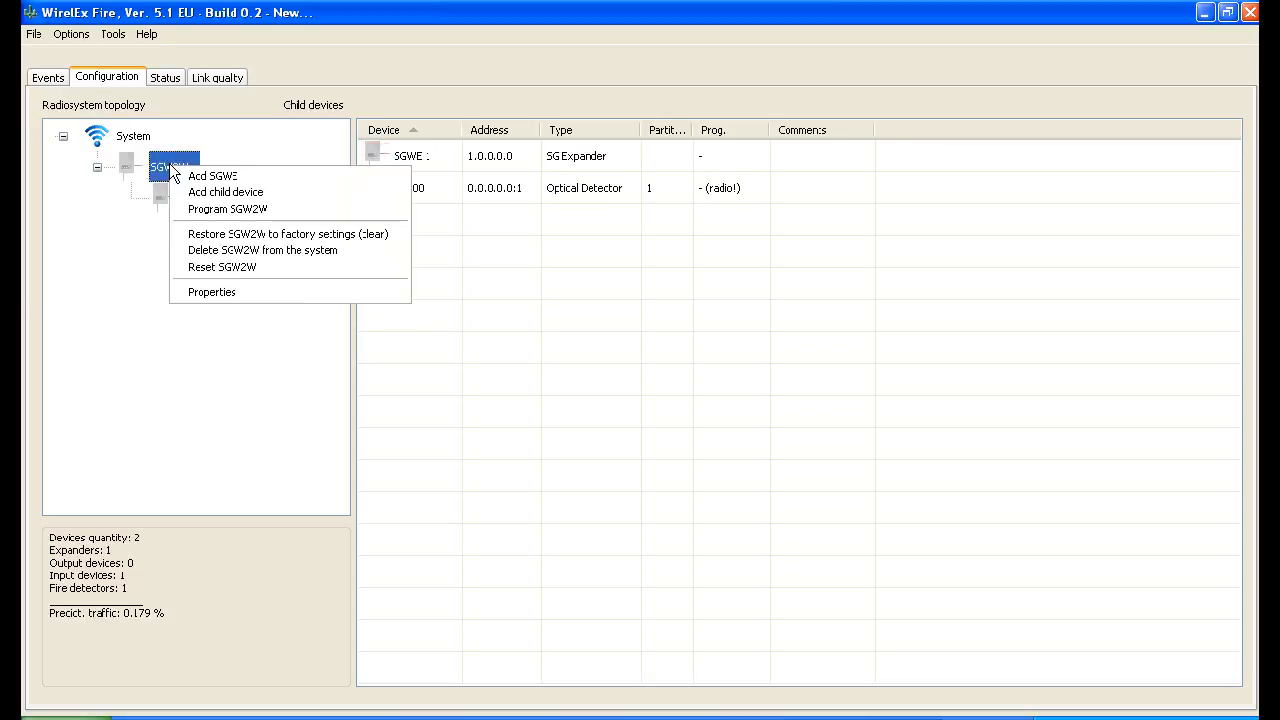
click(248, 209)
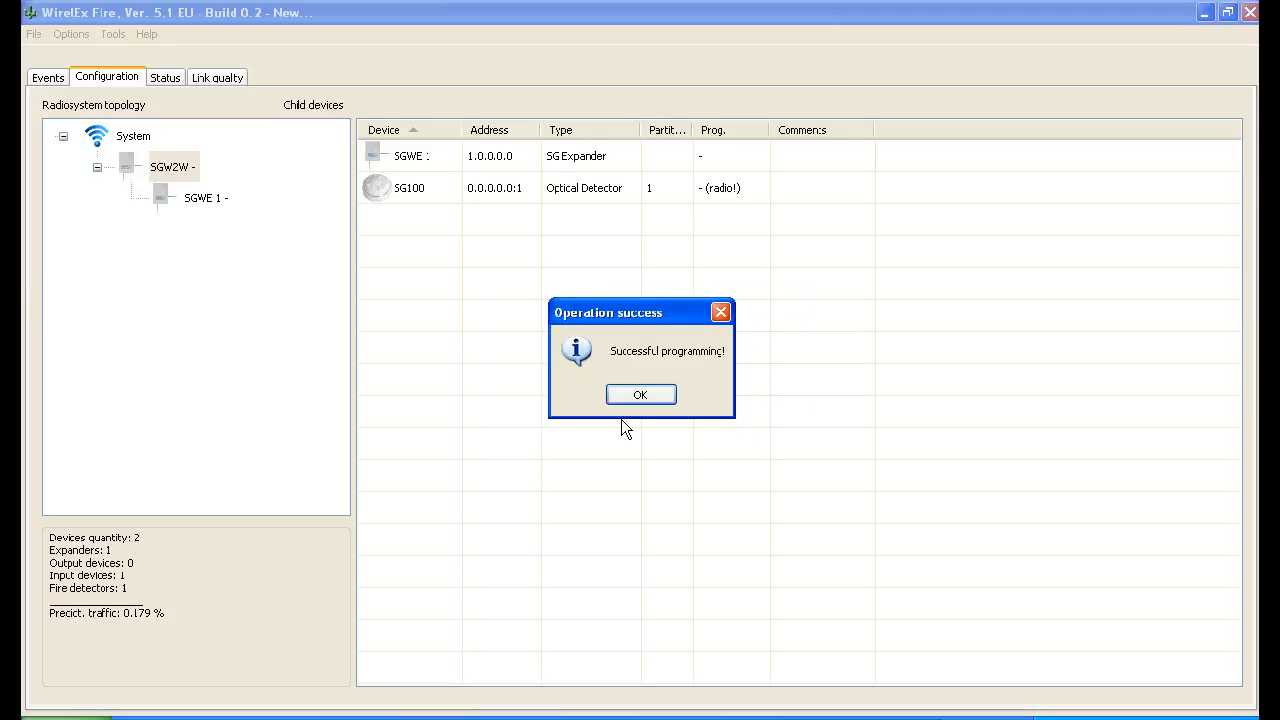
click(640, 395)
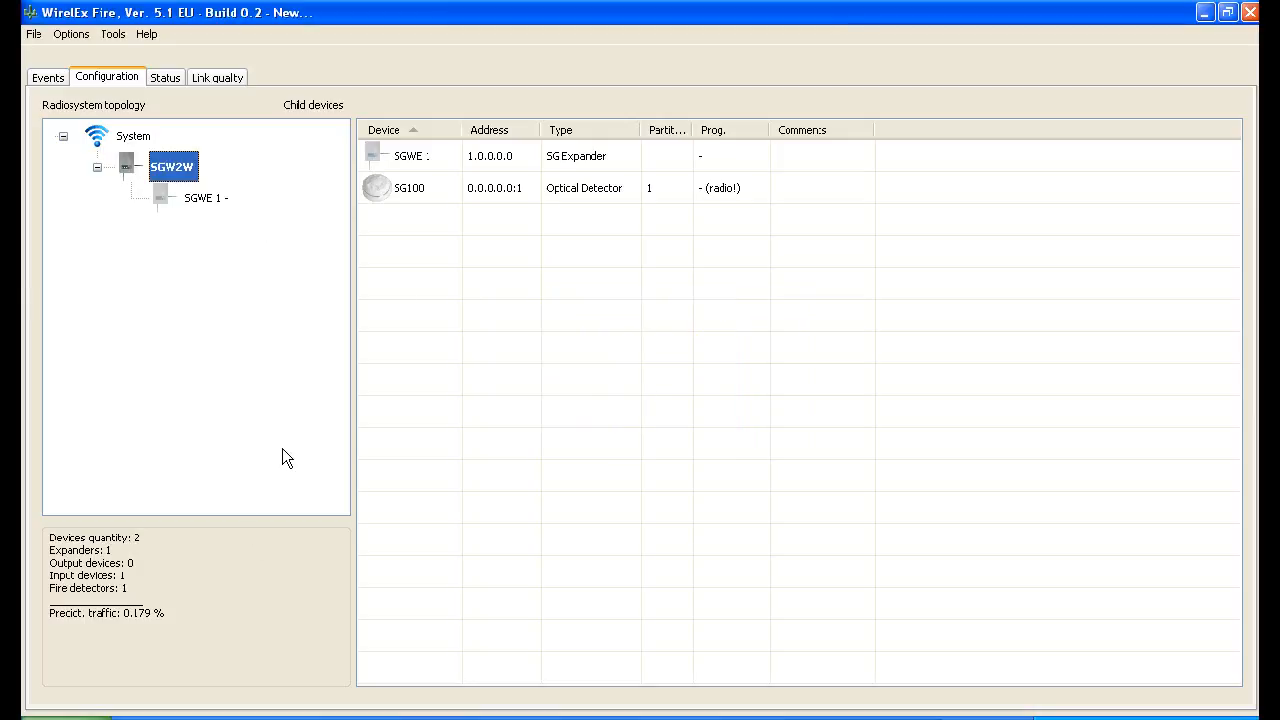
Program the SG100 optical detector of the SGW2W through local programming (RS232)
click(490, 191)
right_click(490, 191)
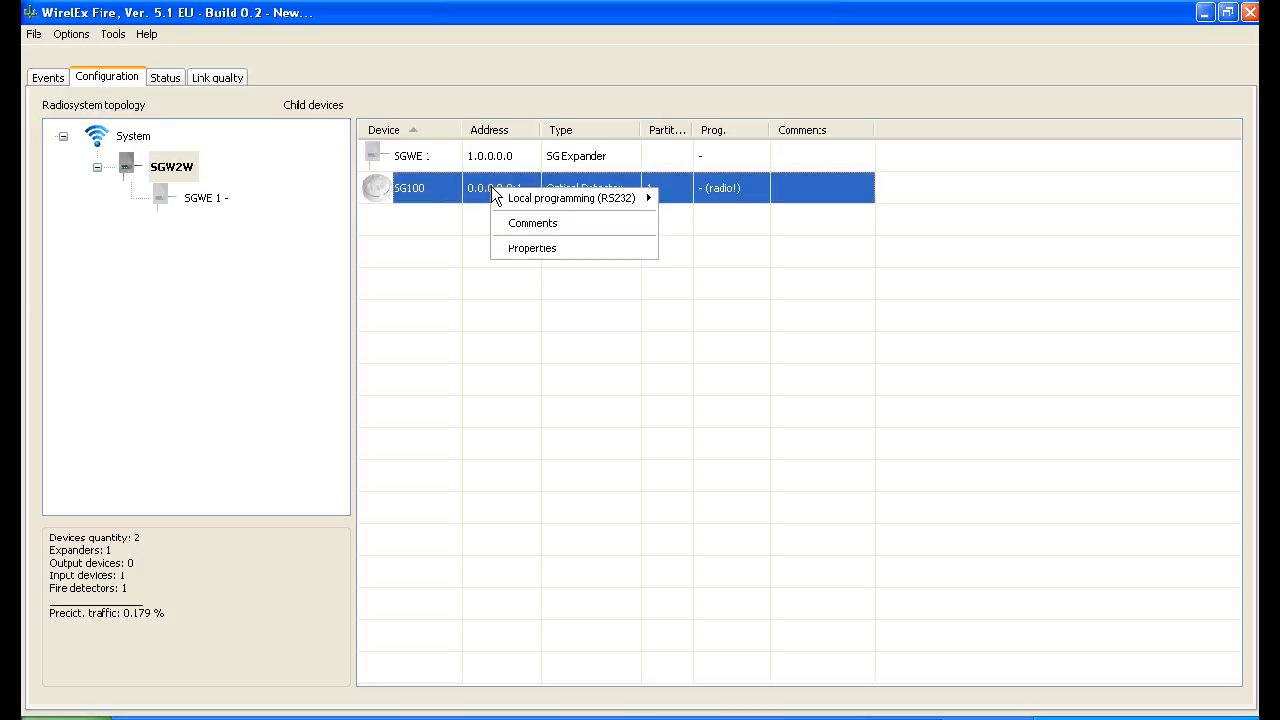
mouse_move(546, 198)
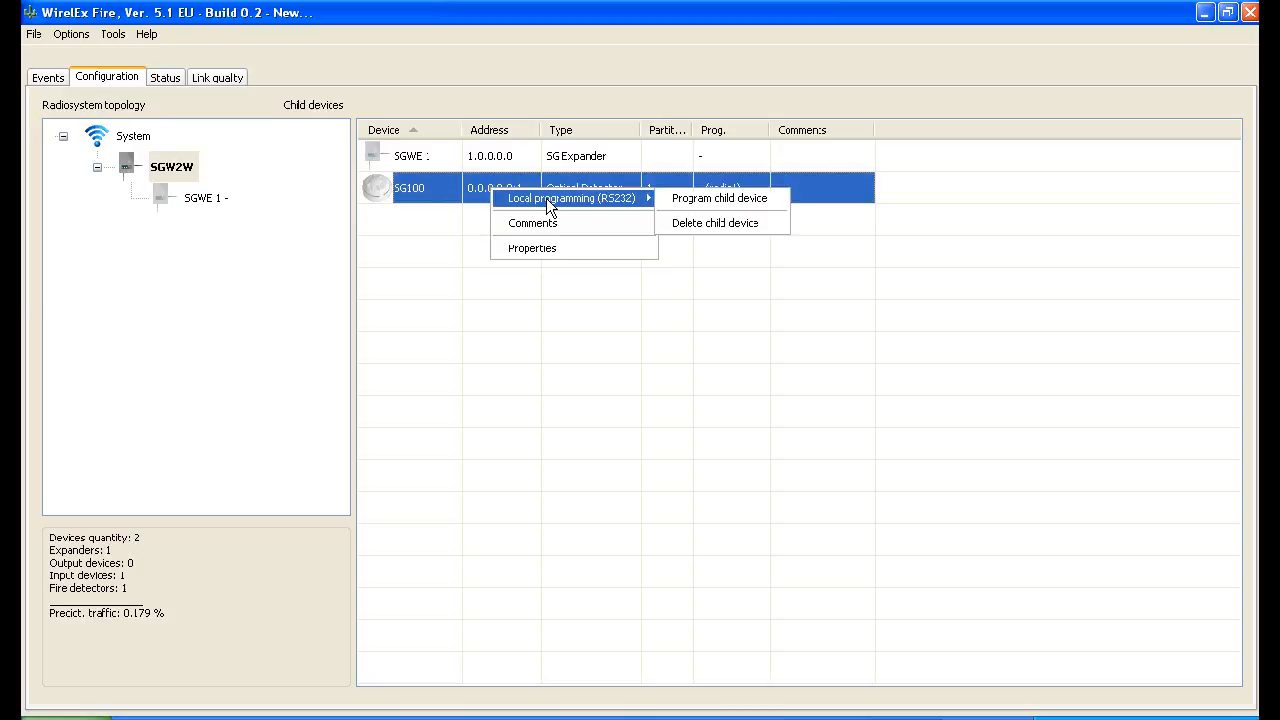
click(706, 197)
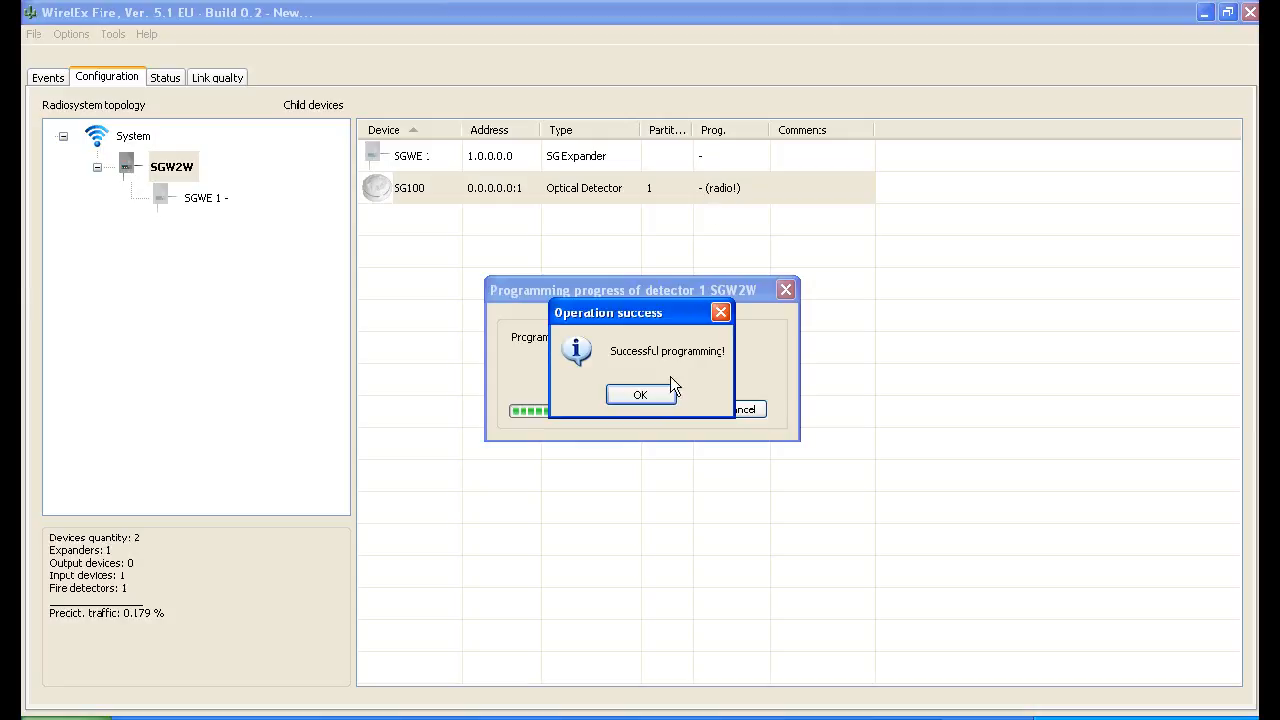
click(640, 395)
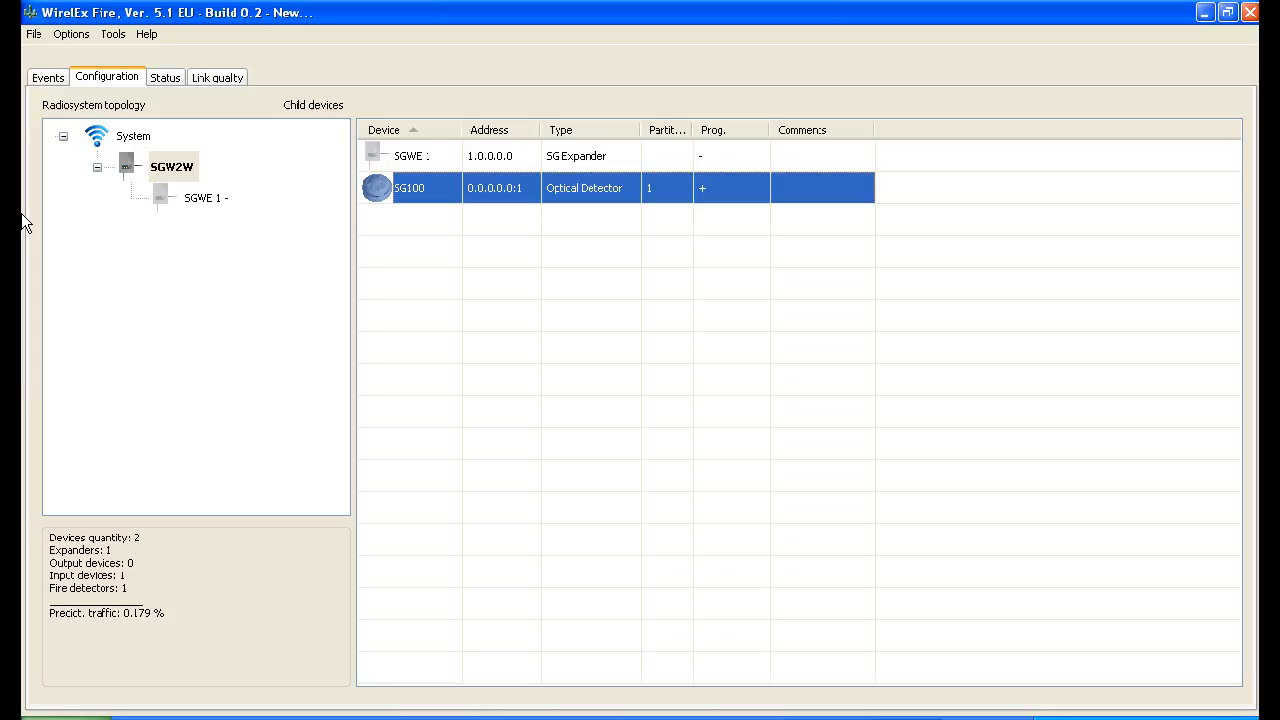
Program the SGWE 1 expander under the SGW2W
click(205, 199)
right_click(205, 199)
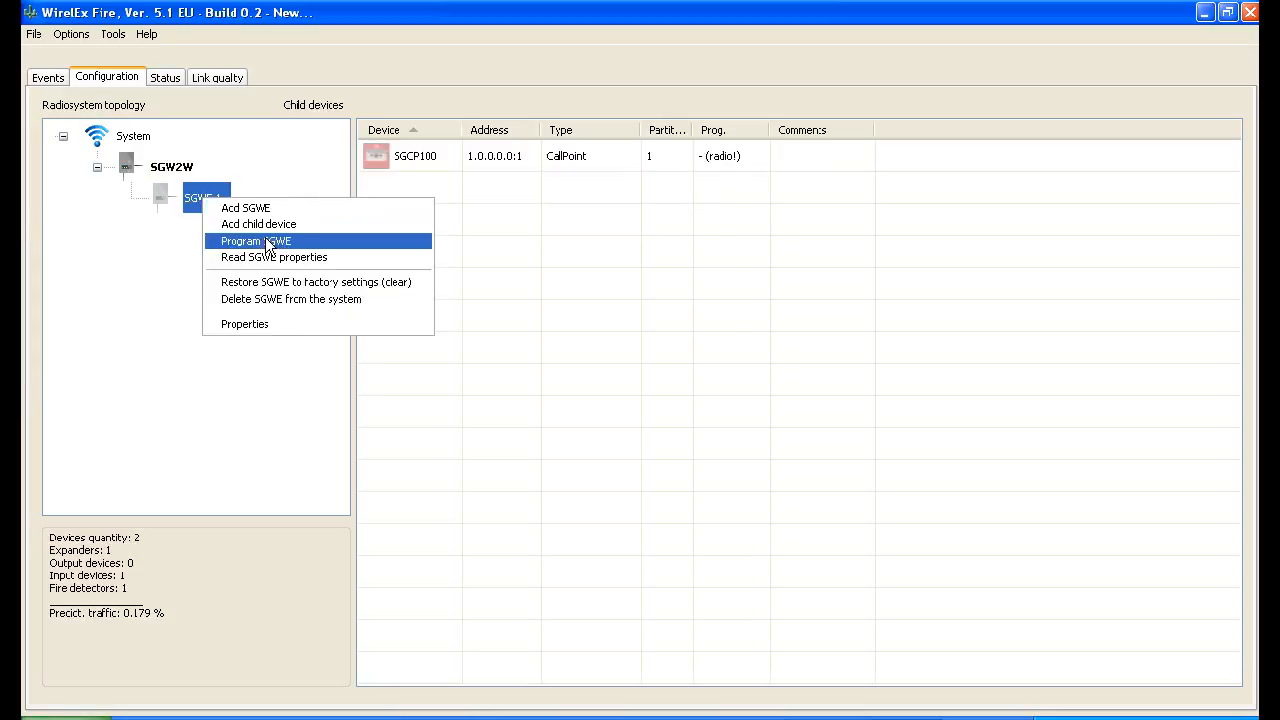
click(308, 244)
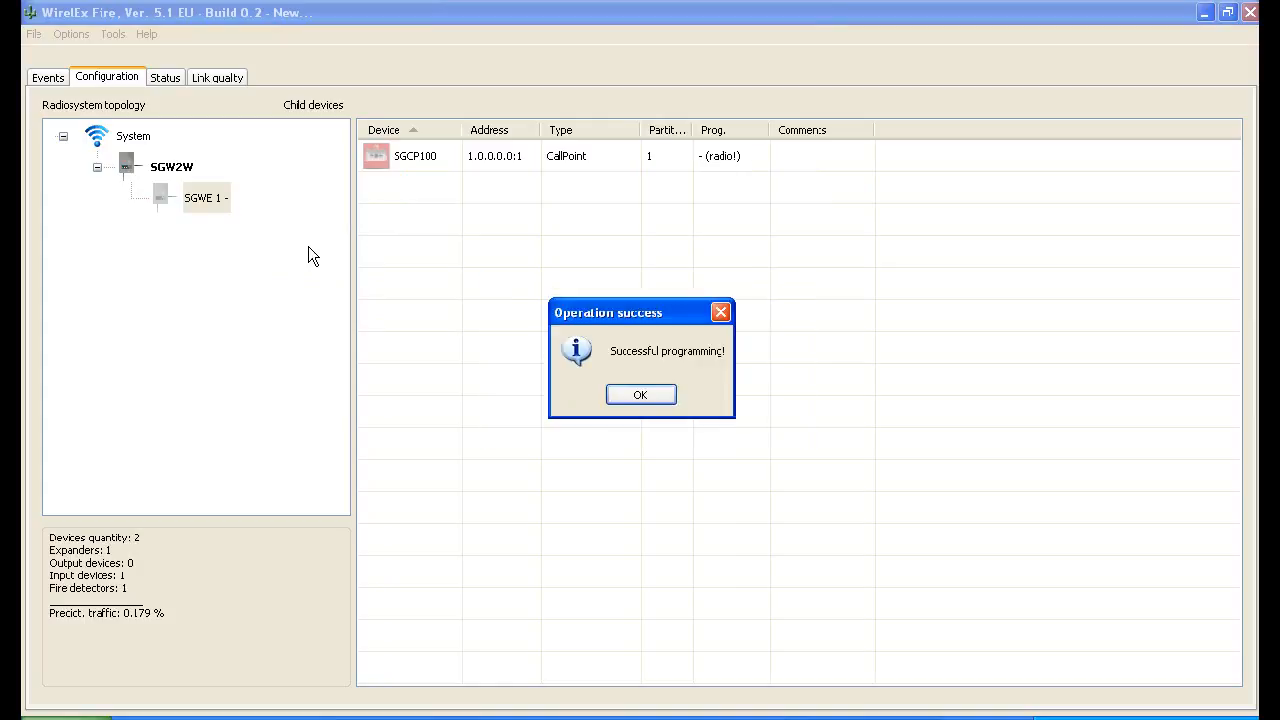
click(650, 394)
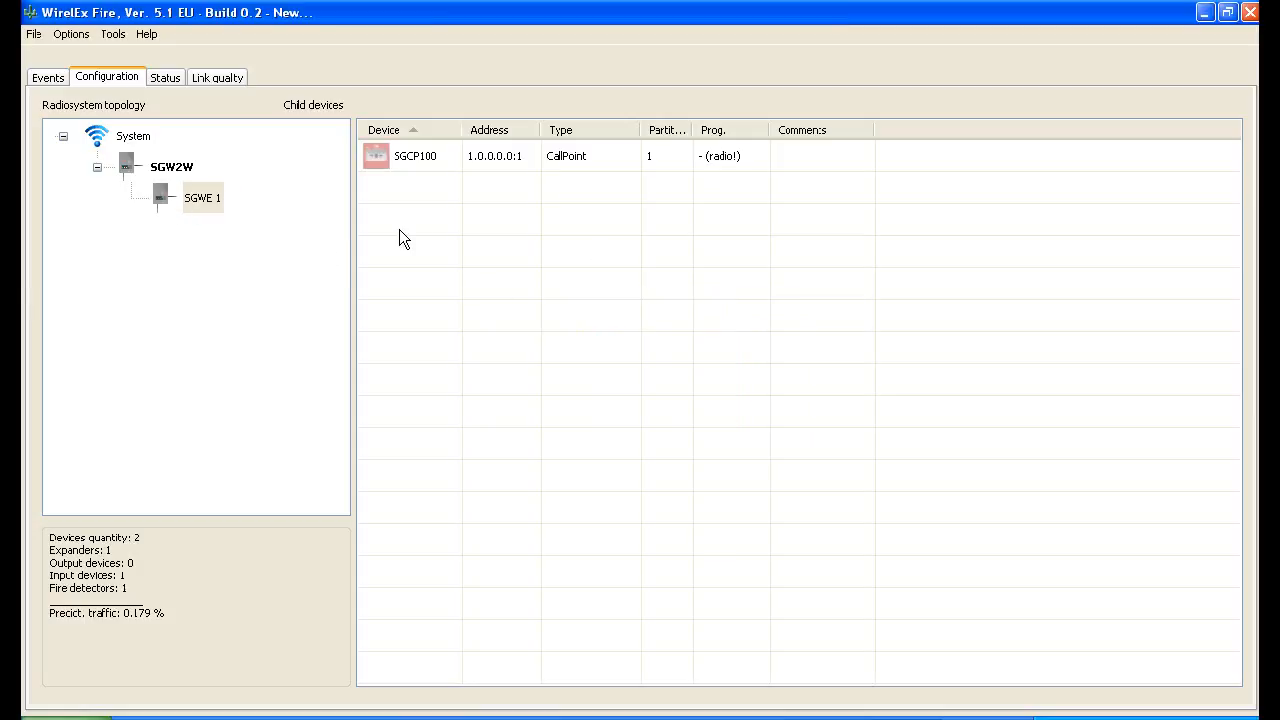
Program the SGCP100 call point of SGWE 1 through local programming (RS232)
click(477, 155)
right_click(477, 155)
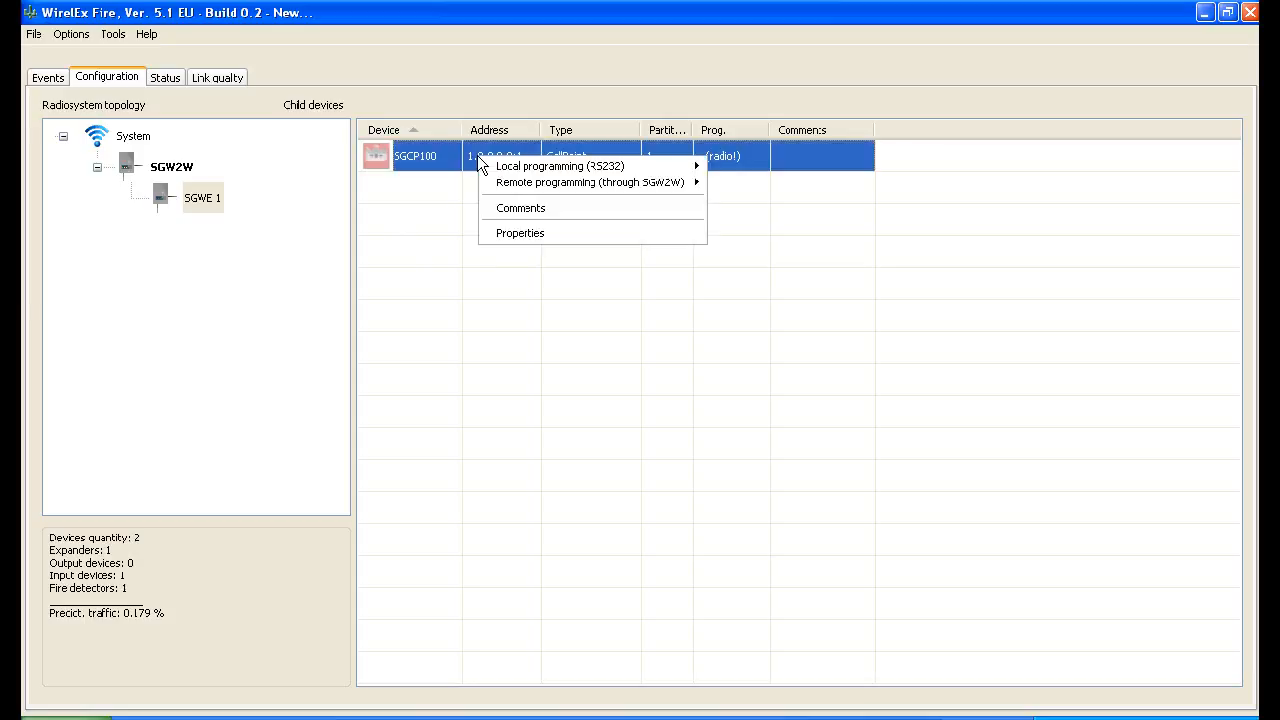
mouse_move(600, 166)
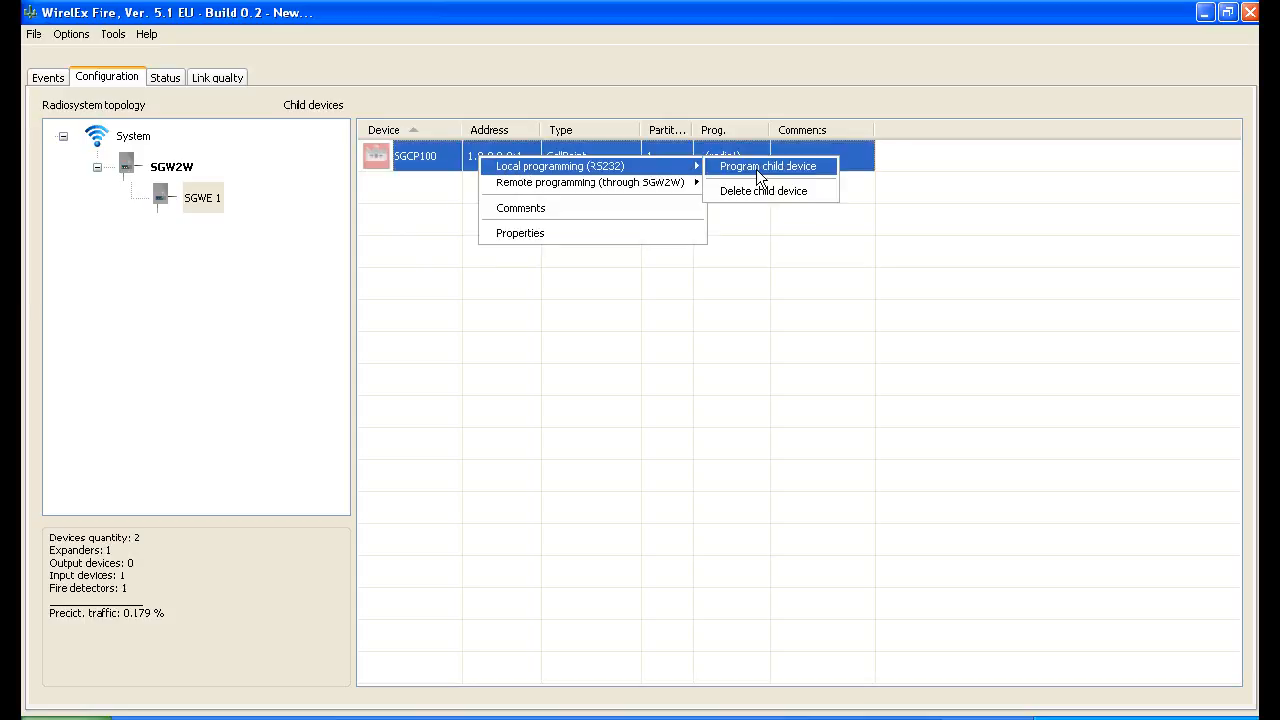
click(756, 169)
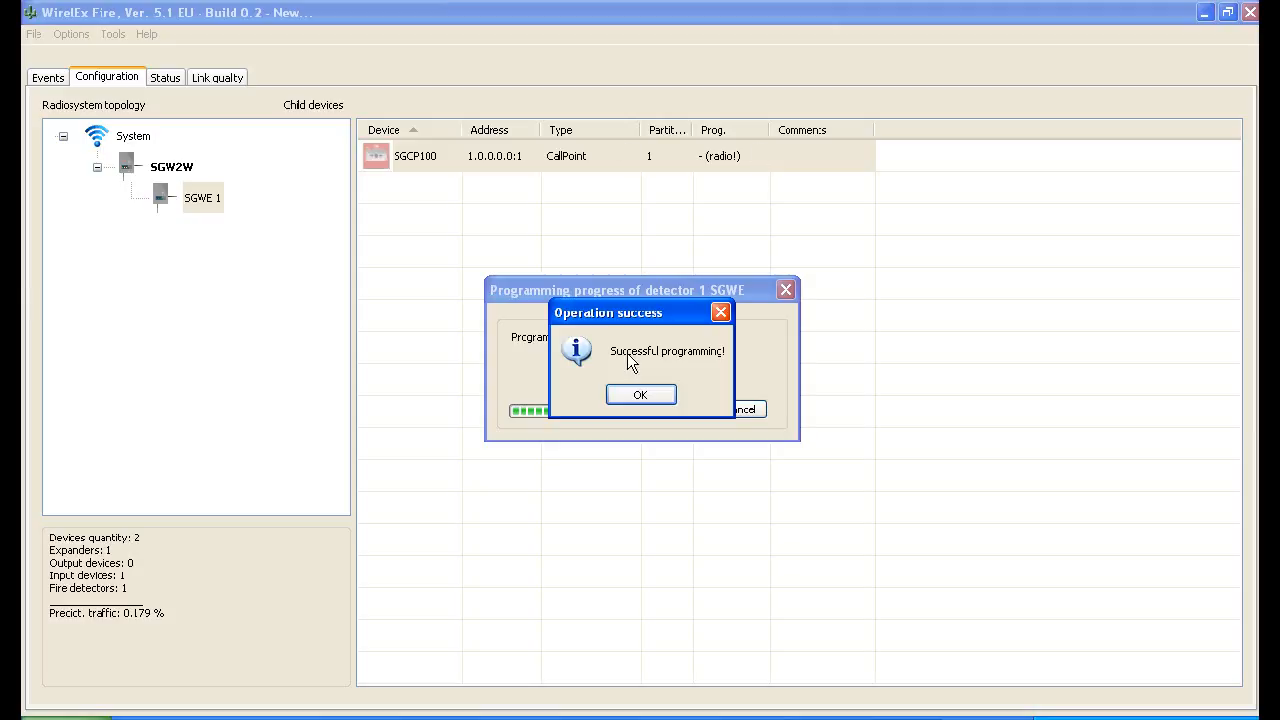
click(641, 395)
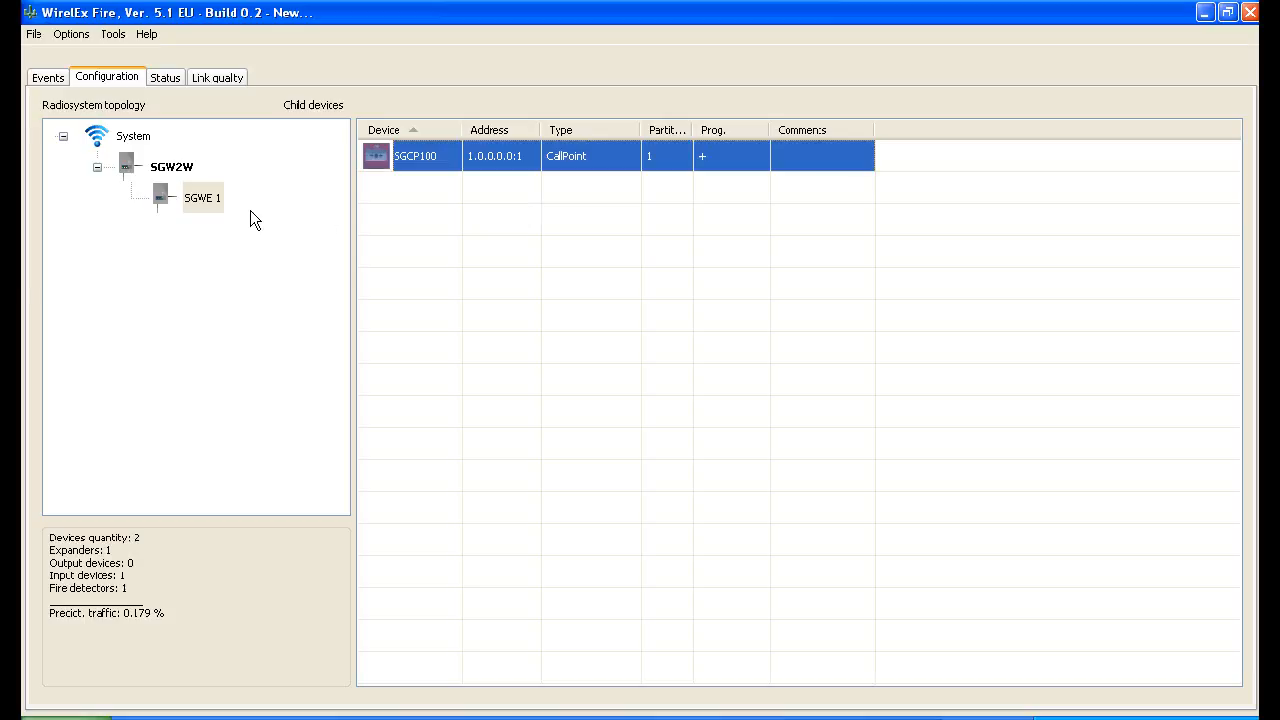
Program the SGWE 1 expander again after its call point has been programmed
right_click(199, 200)
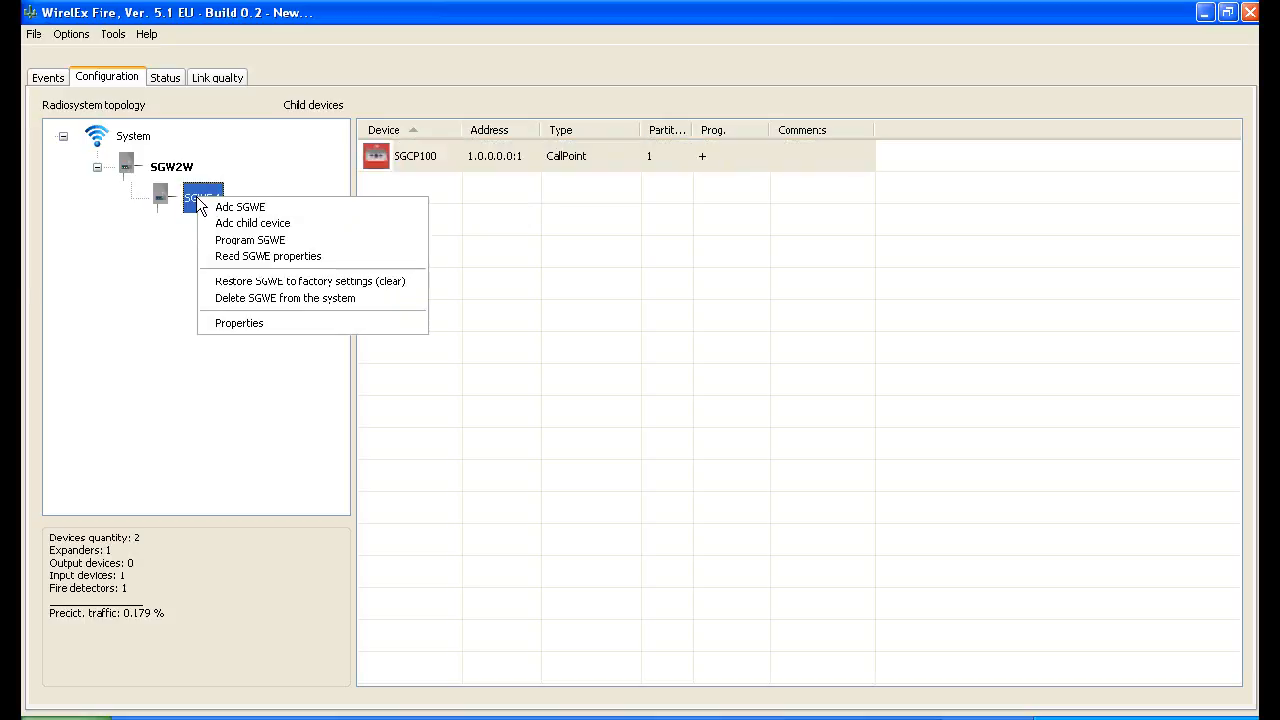
click(286, 239)
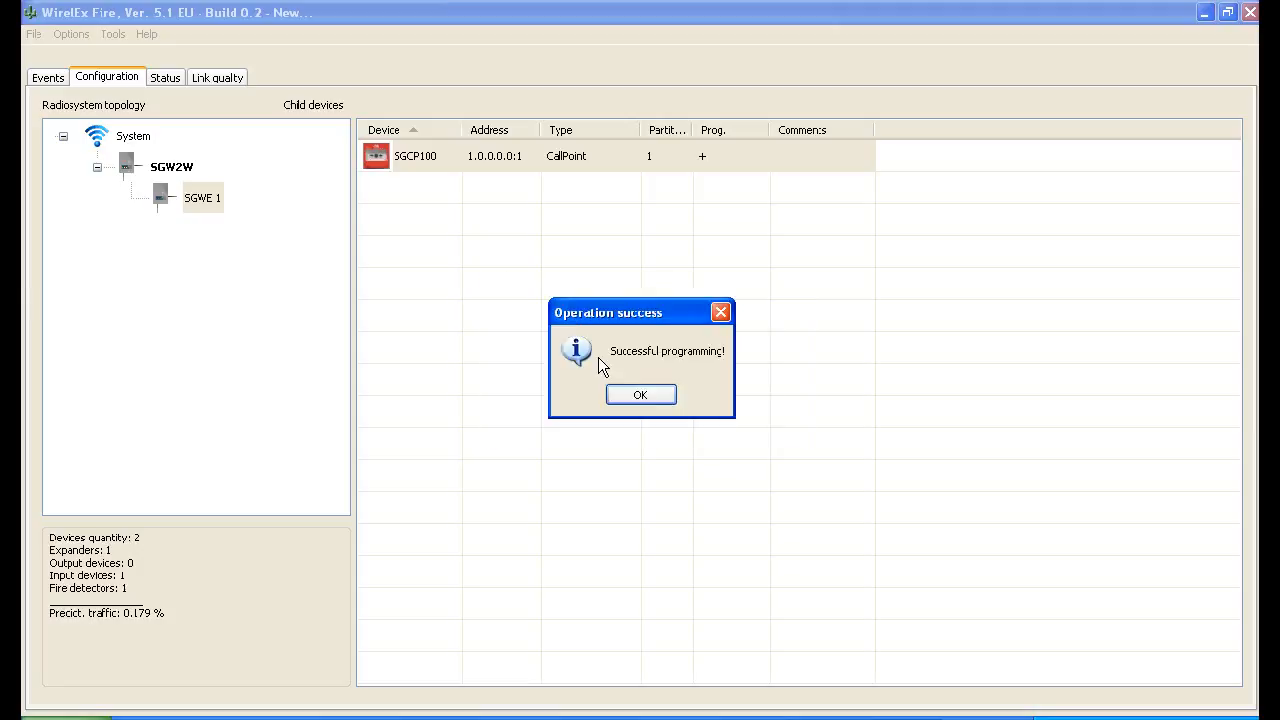
click(645, 397)
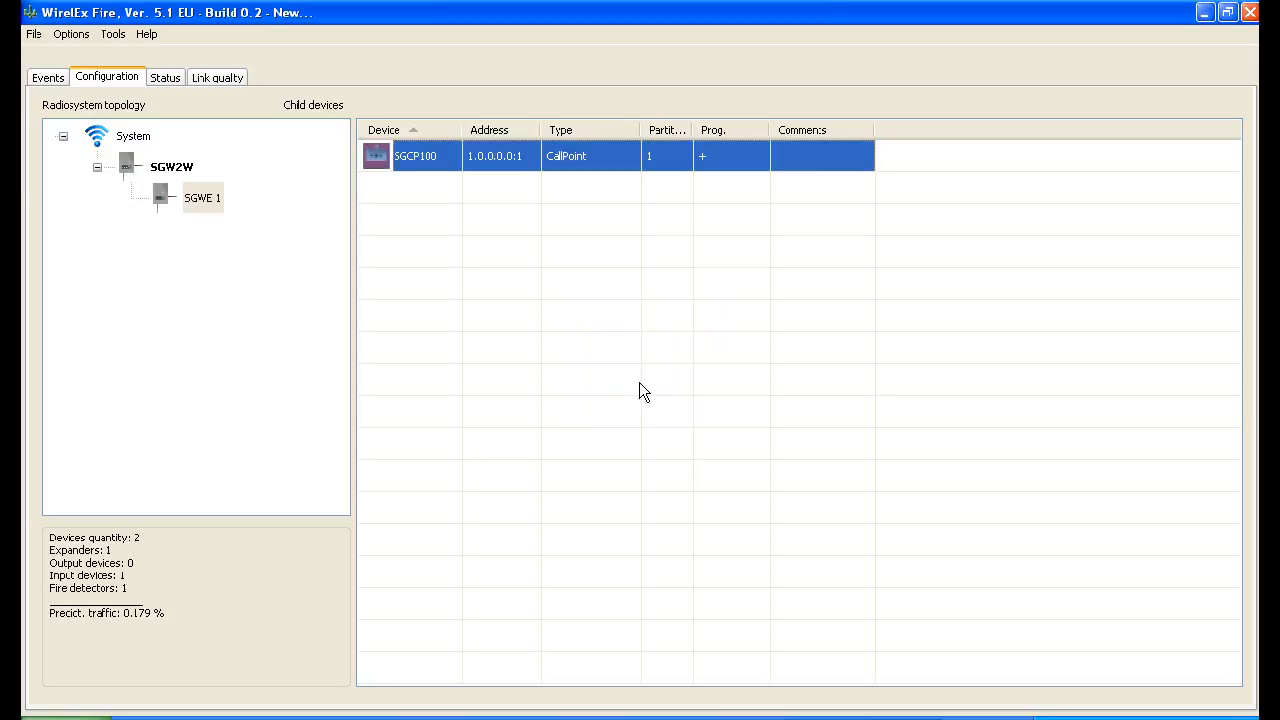
Program the SGW2W again after its expander and child devices have been programmed
click(165, 168)
right_click(187, 163)
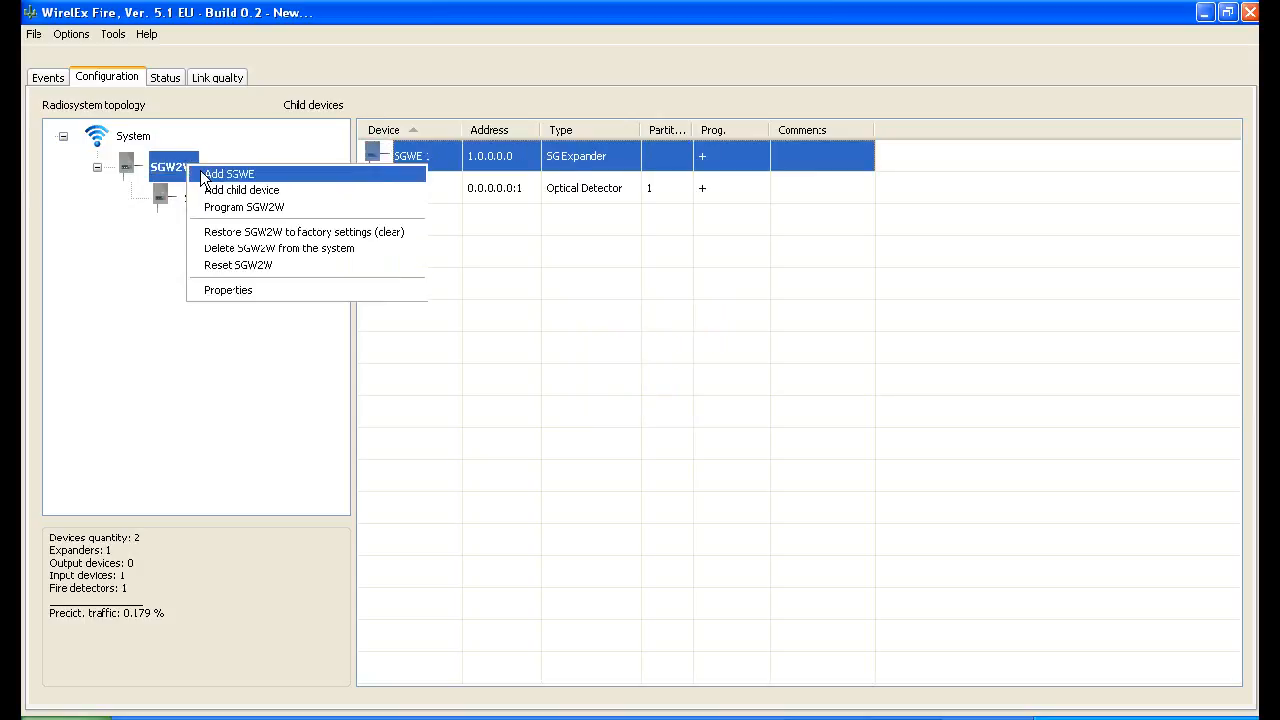
click(263, 207)
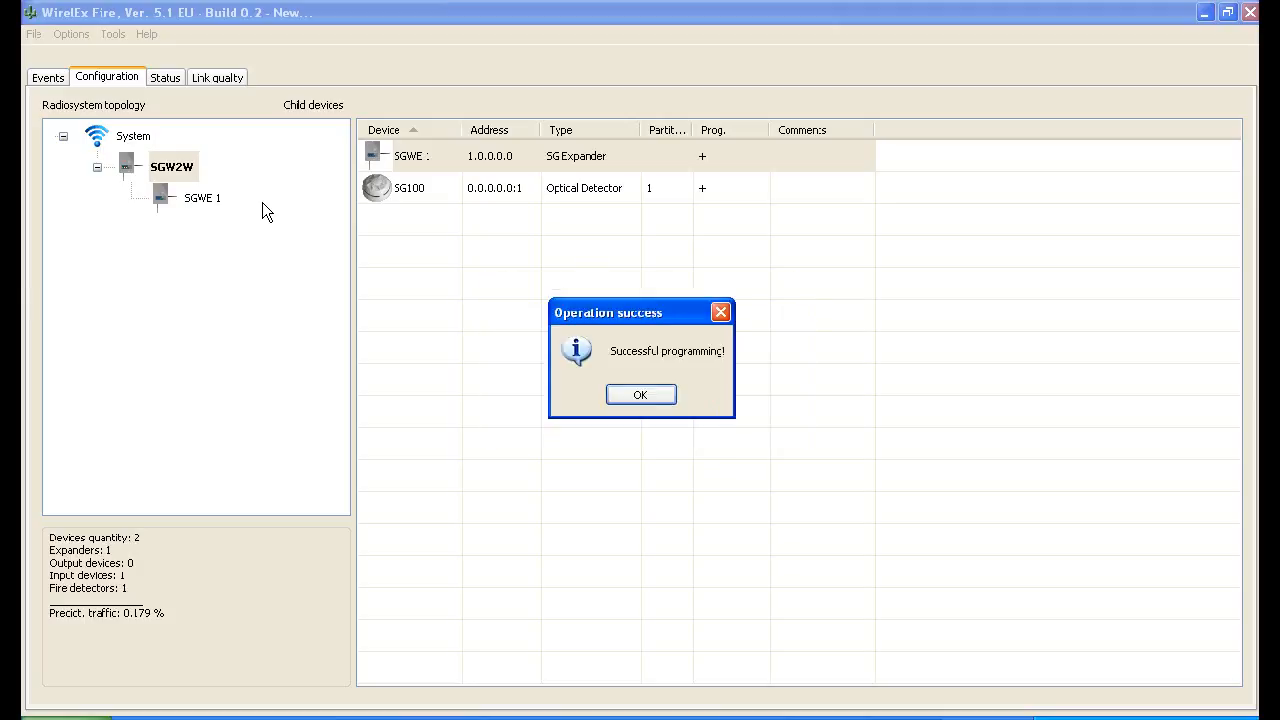
click(654, 397)
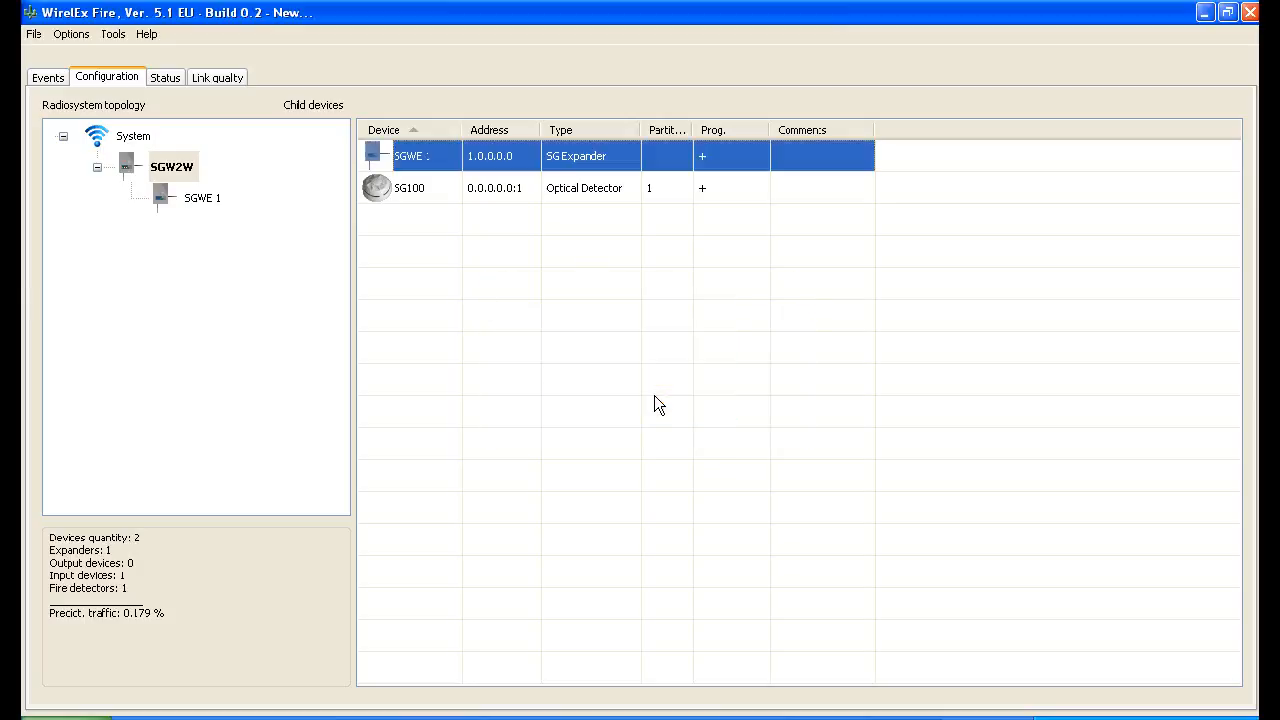